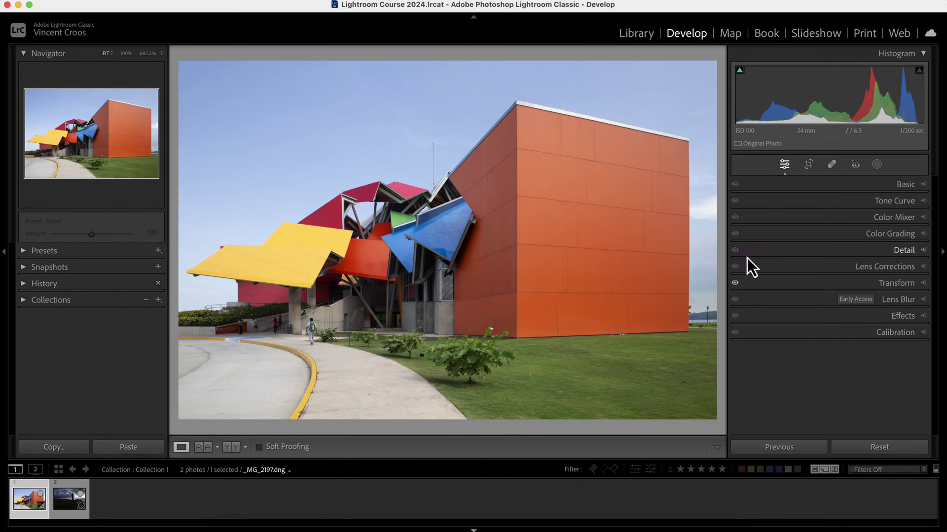
# Expand the Color Mixer so the HSL Hue sliders show for the building photo
pyautogui.click(920, 220)
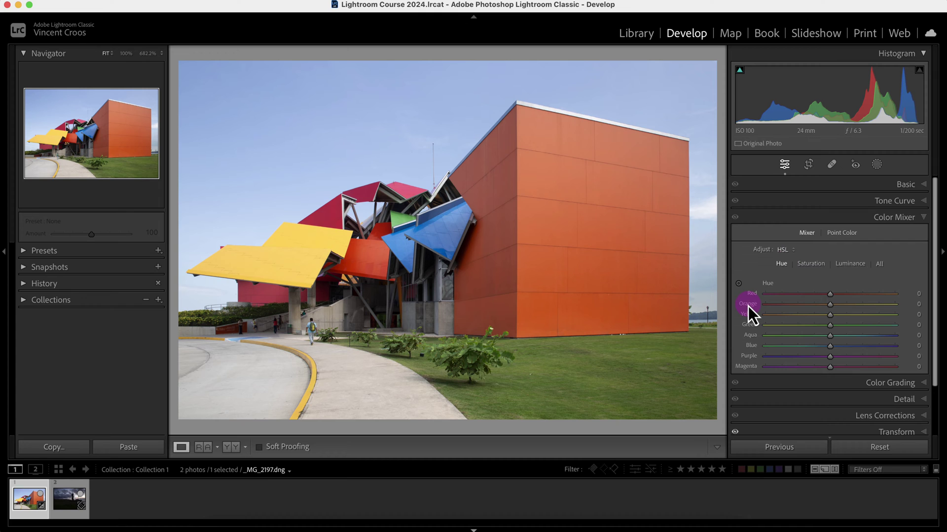
# Shift the Orange hue to −28 so the building wall turns red
pyautogui.moveTo(831, 307); pyautogui.dragTo(771, 312)
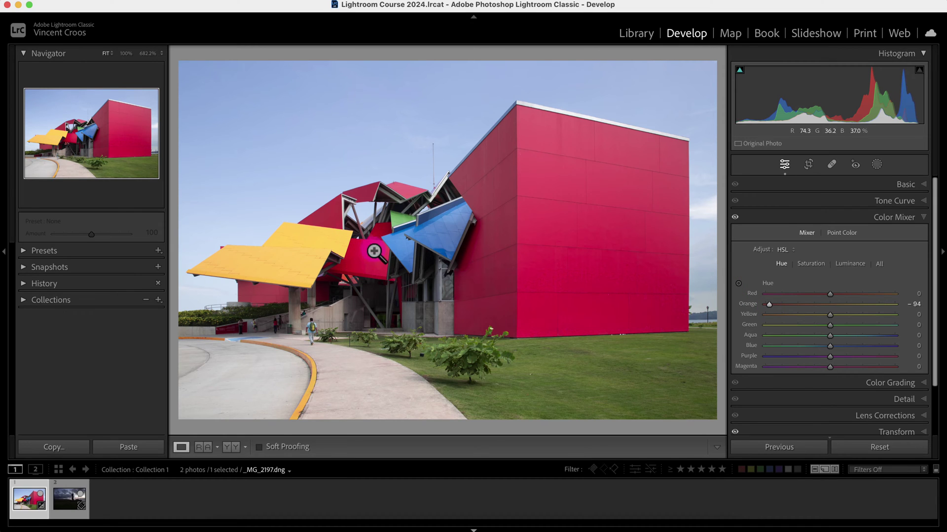
pyautogui.moveTo(835, 286); pyautogui.dragTo(837, 291)
pyautogui.moveTo(768, 305); pyautogui.dragTo(829, 310)
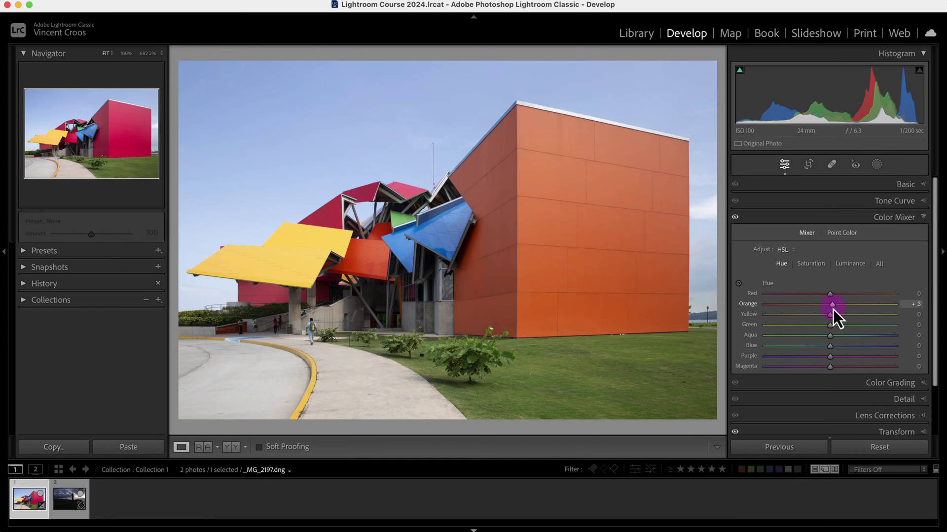
# Try different Orange saturation settings, then go back to the Hue sliders
pyautogui.click(812, 264)
pyautogui.moveTo(822, 312)
pyautogui.mouseDown()
pyautogui.moveTo(889, 308)
pyautogui.moveTo(791, 307)
pyautogui.moveTo(895, 307)
pyautogui.moveTo(798, 306)
pyautogui.moveTo(859, 307)
pyautogui.moveTo(813, 306)
pyautogui.mouseUp()
pyautogui.click(842, 262)
pyautogui.click(818, 266)
pyautogui.click(784, 265)
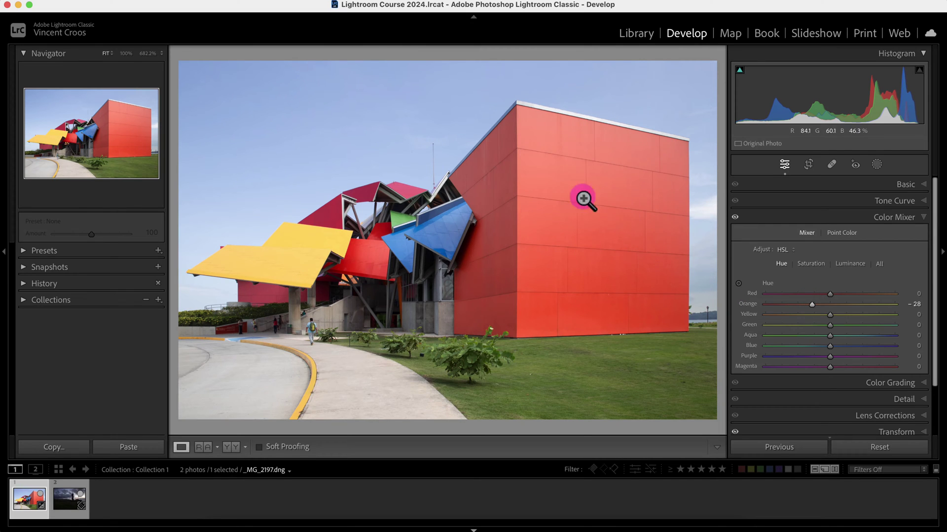
# Toggle the Color Mixer edits off and on to compare, then activate the targeted adjustment tool
pyautogui.click(735, 217)
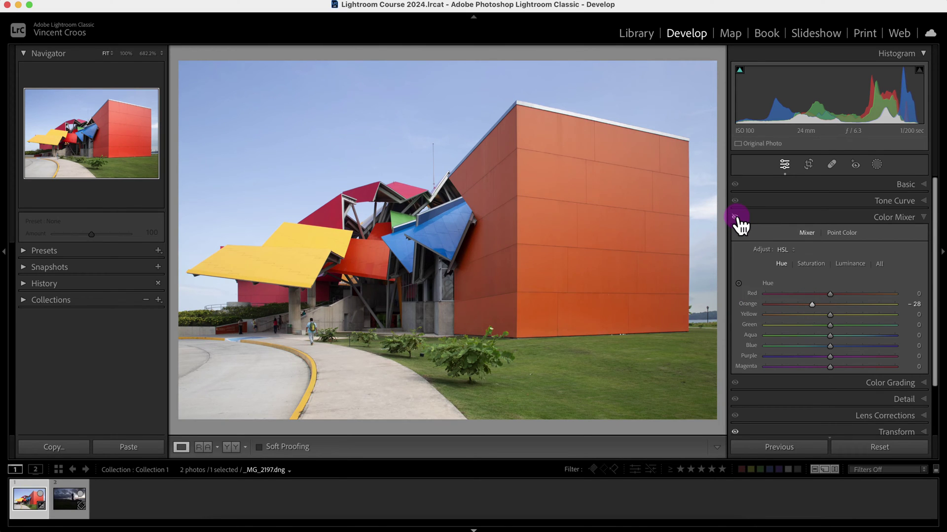
pyautogui.click(735, 218)
pyautogui.click(735, 218)
pyautogui.click(735, 217)
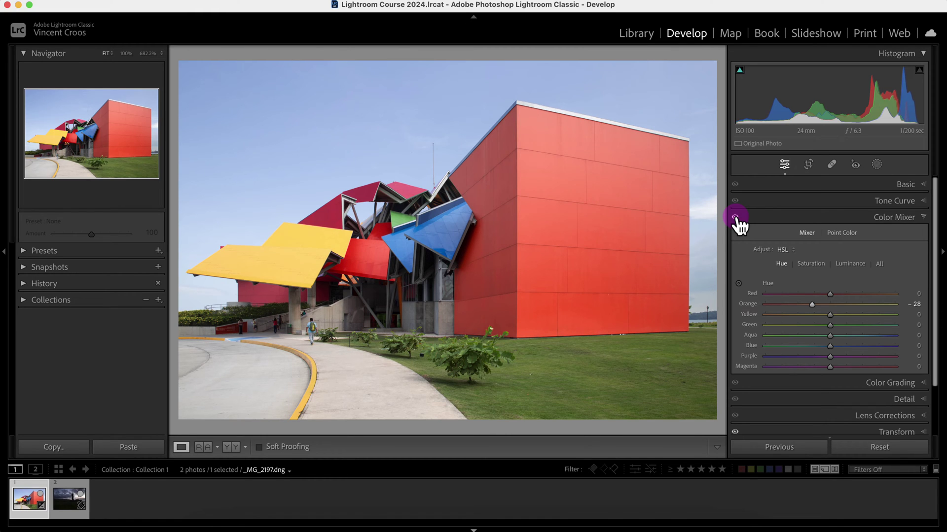
pyautogui.click(739, 284)
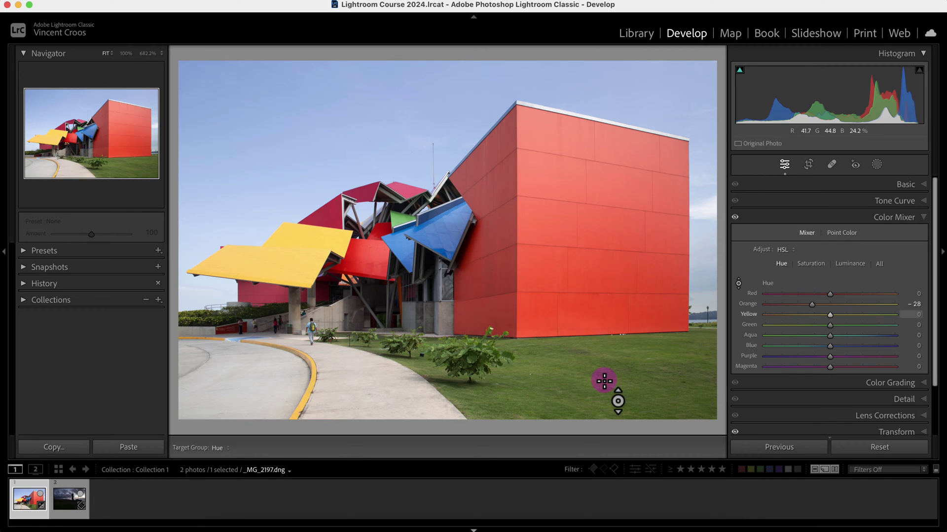
# Drag up on the grass in Saturation mode (Yellow +60, Green +59), then preview without mixer edits
pyautogui.click(810, 267)
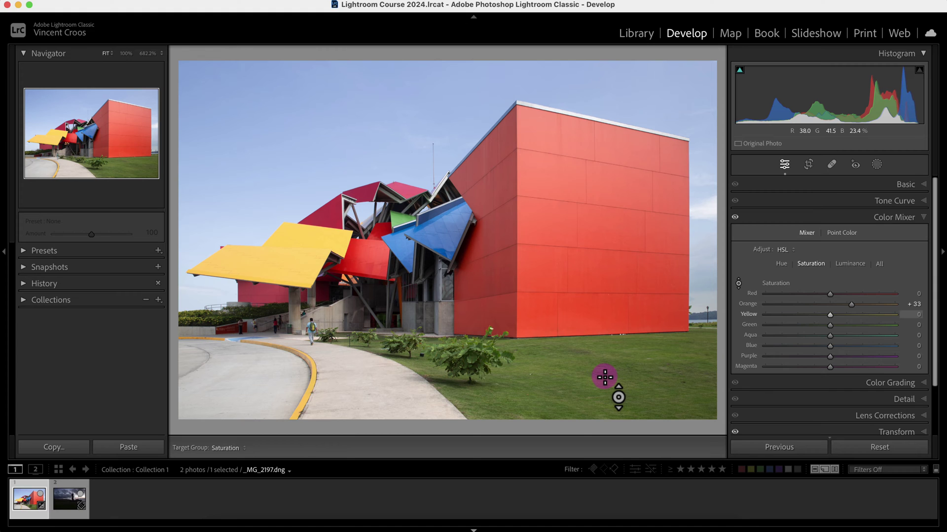
pyautogui.moveTo(604, 374); pyautogui.dragTo(591, 282)
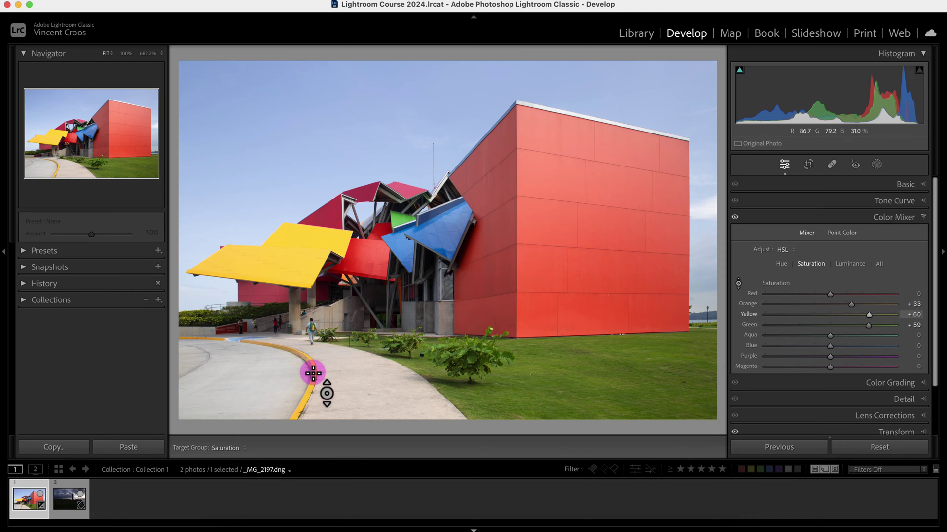
pyautogui.click(735, 217)
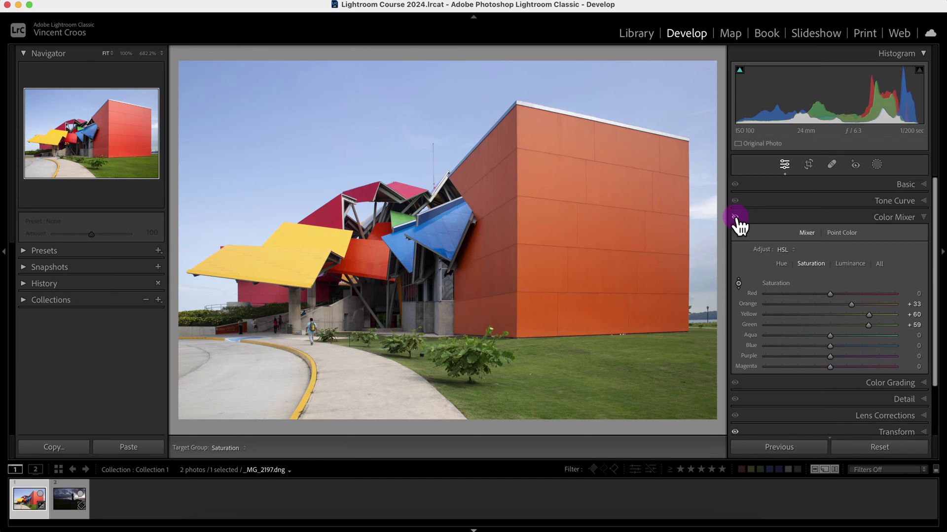
# Re-enable the mixer edits, drag up on the sky for Blue +85 and Purple +5, and compare
pyautogui.click(735, 217)
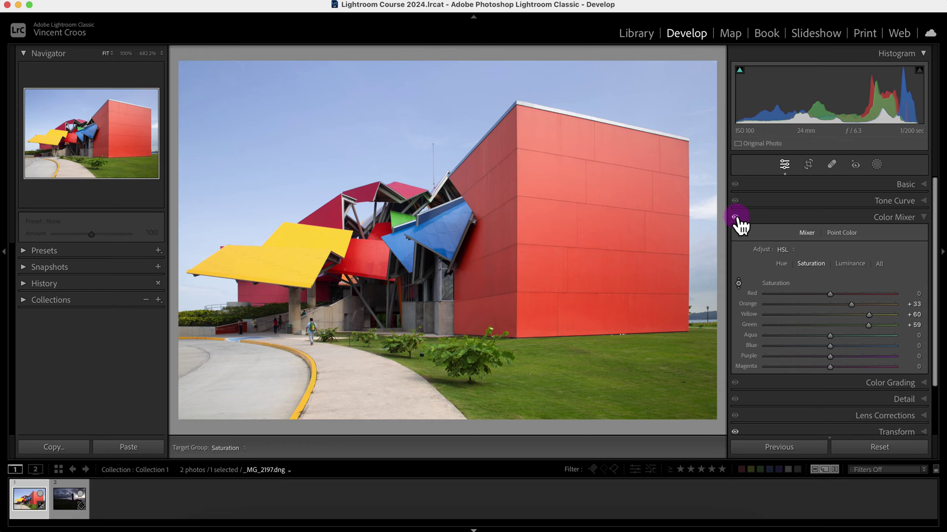
pyautogui.click(738, 283)
pyautogui.moveTo(273, 124); pyautogui.dragTo(264, 63)
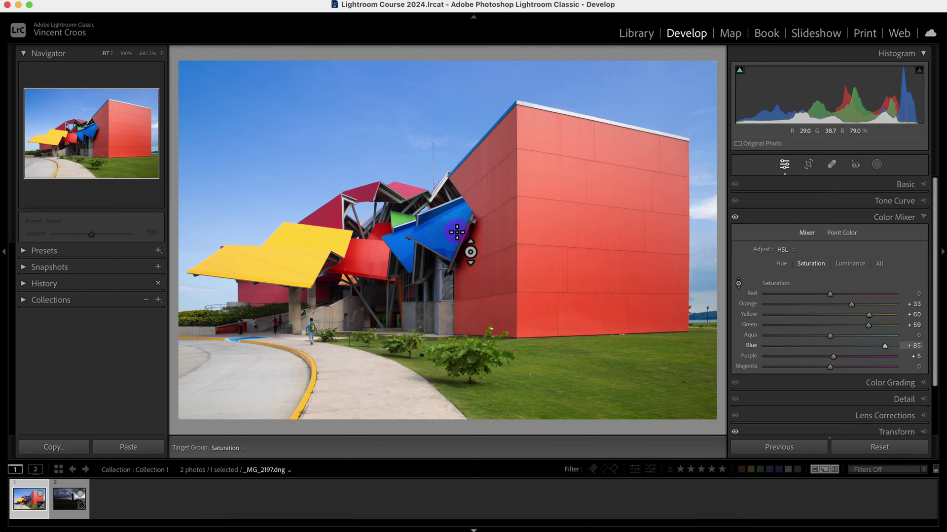
pyautogui.click(735, 218)
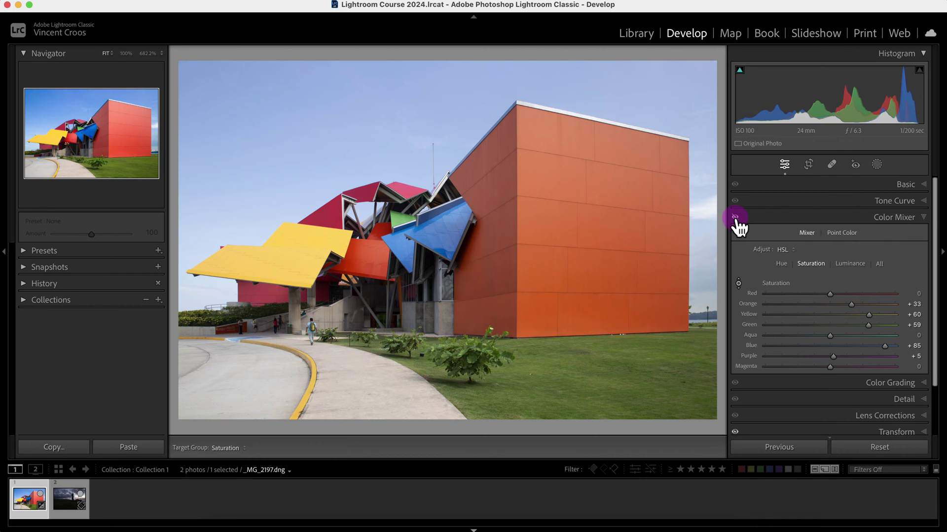
pyautogui.click(735, 218)
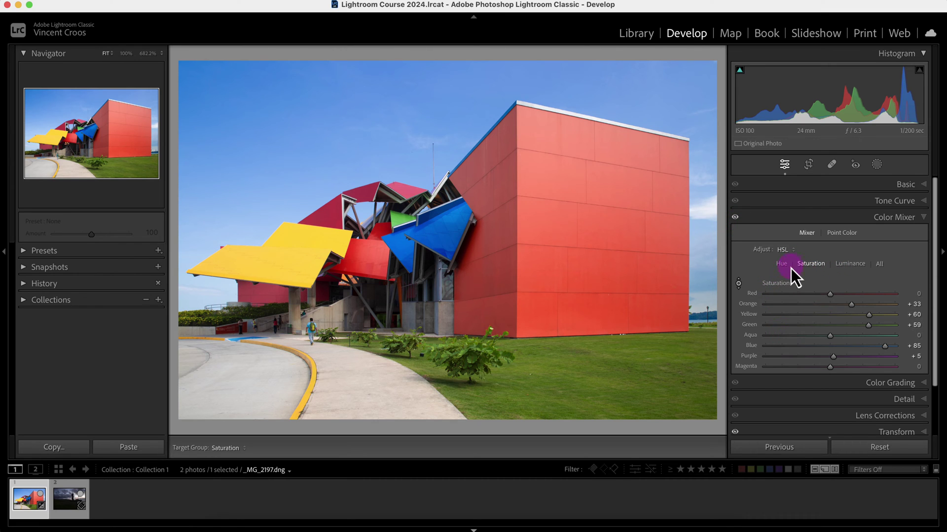
# Switch from Luminance to the All view and scroll through the hue, saturation and luminance sliders
pyautogui.click(850, 267)
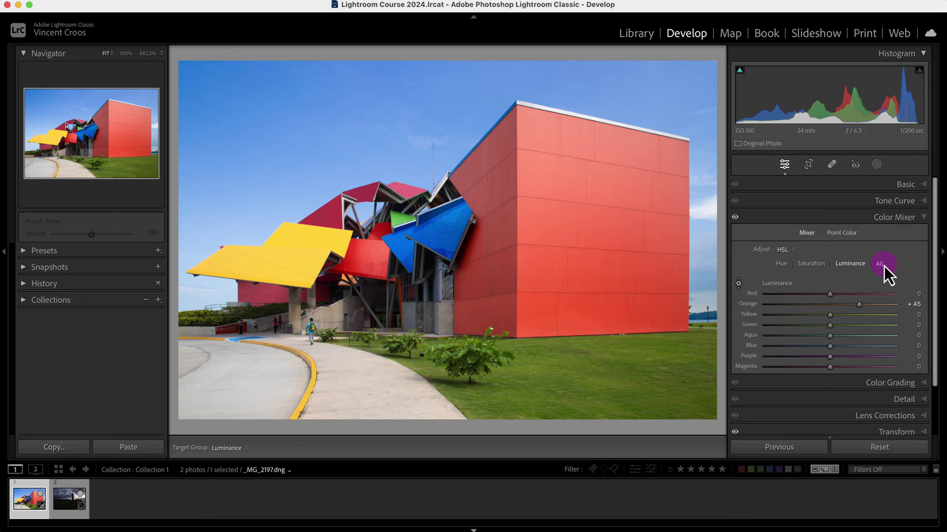
pyautogui.click(882, 267)
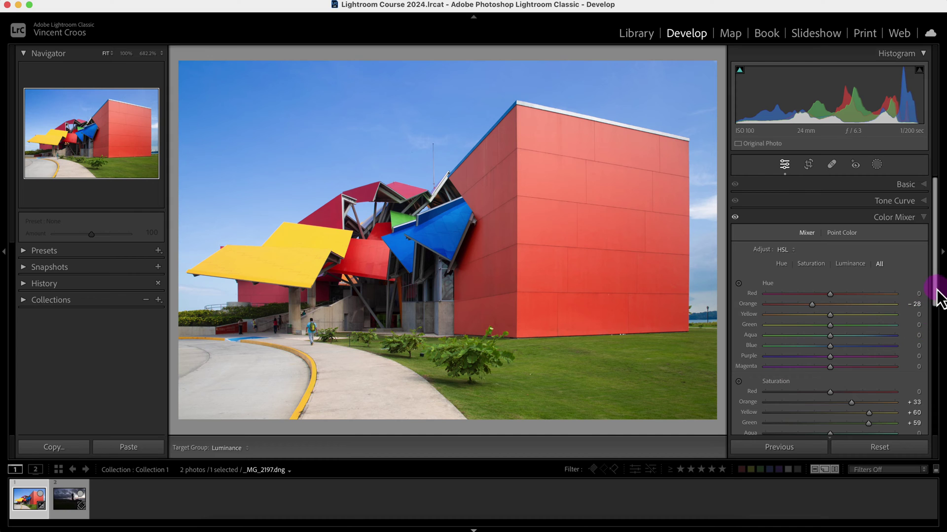
pyautogui.moveTo(935, 298); pyautogui.dragTo(932, 385)
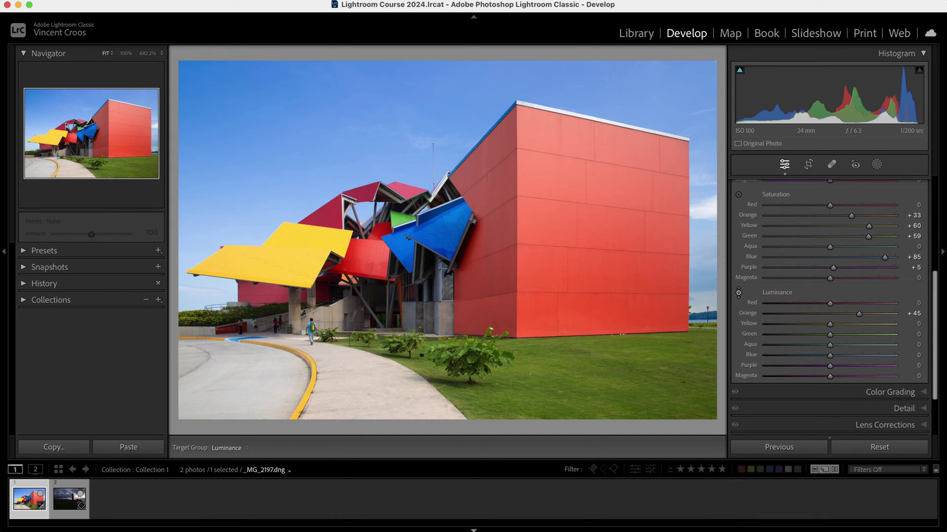
pyautogui.moveTo(939, 324); pyautogui.dragTo(931, 210)
pyautogui.click(845, 273)
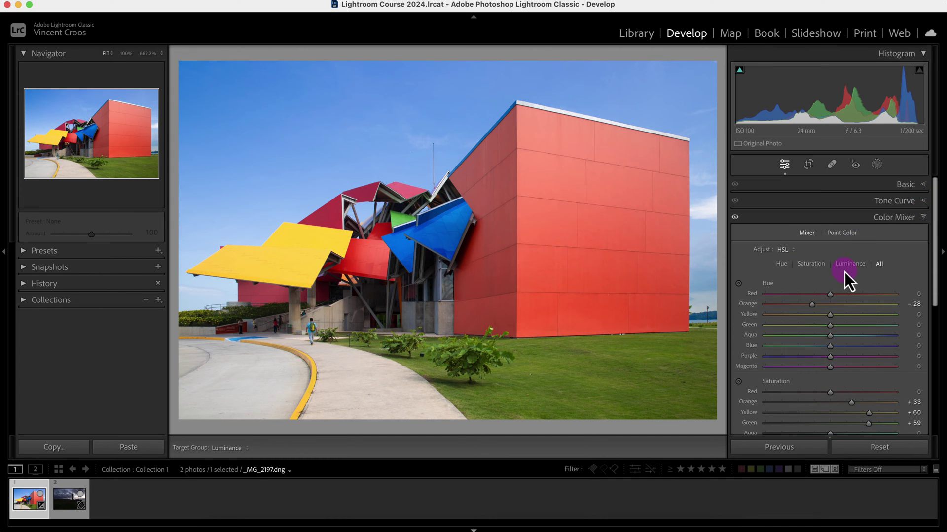
# Change Adjust from HSL to Color and view the Blue and All colour swatches
pyautogui.click(783, 250)
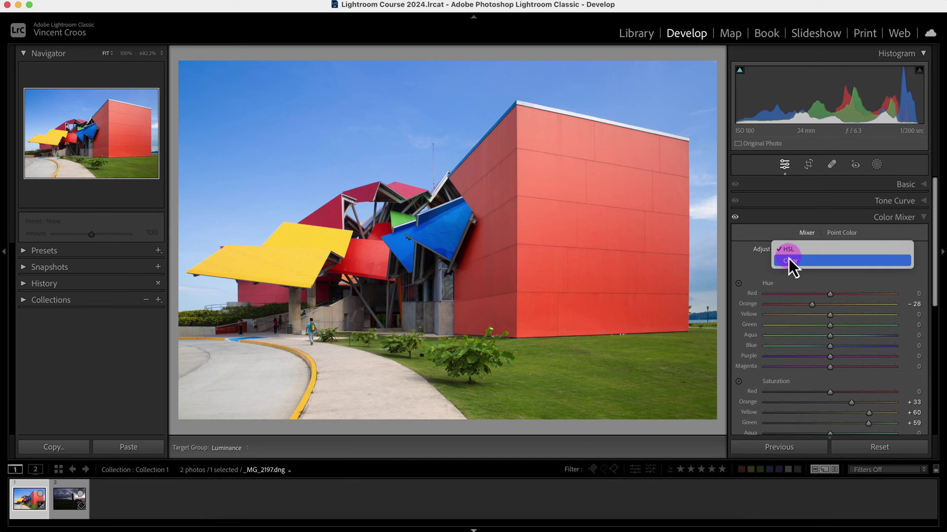
pyautogui.click(788, 260)
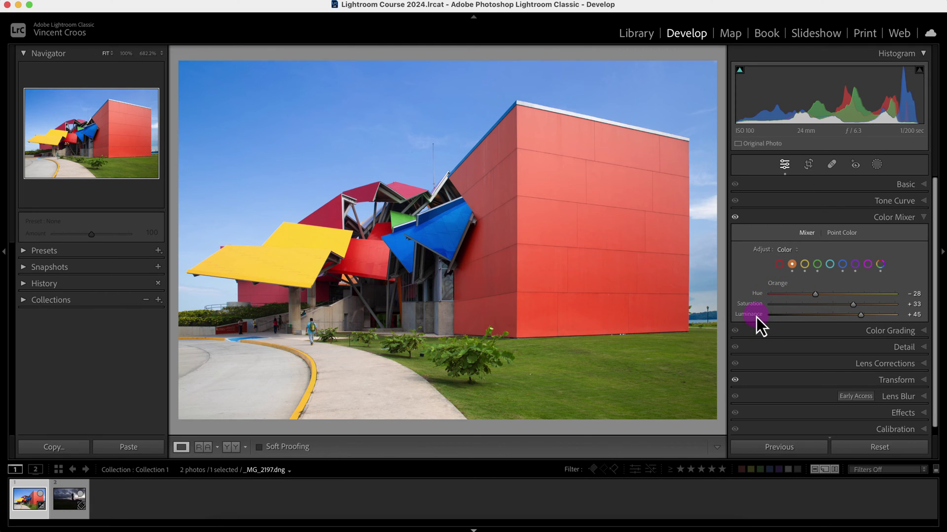
pyautogui.click(841, 267)
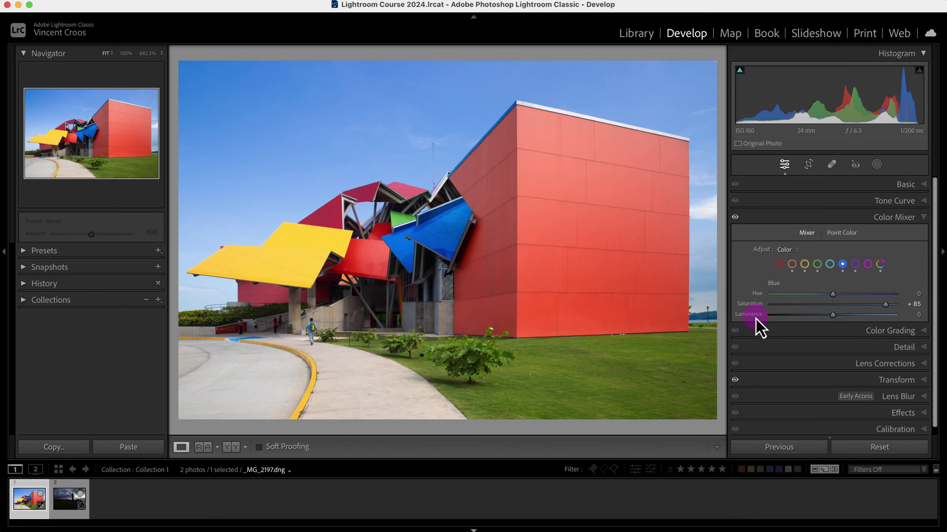
pyautogui.click(880, 266)
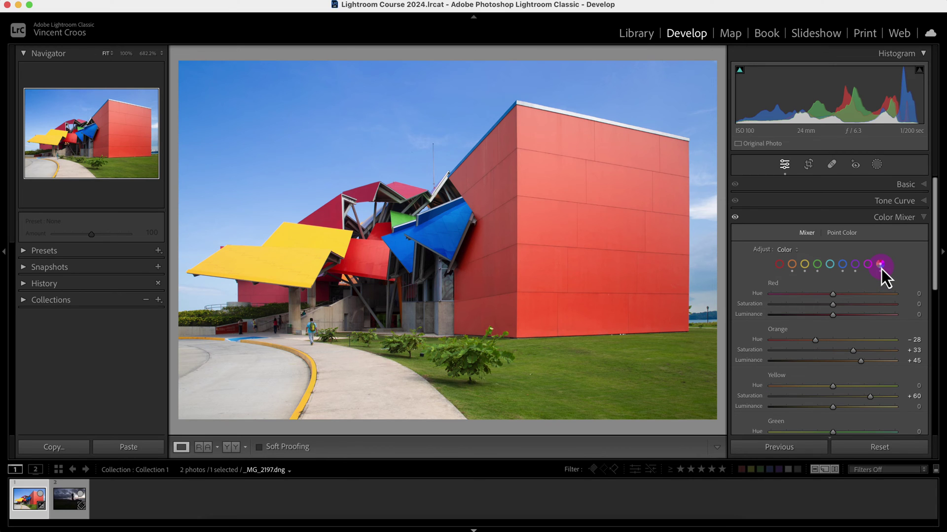
pyautogui.moveTo(934, 251)
pyautogui.mouseDown()
pyautogui.moveTo(934, 353)
pyautogui.moveTo(937, 243)
pyautogui.moveTo(919, 244)
pyautogui.mouseUp()
# Open the Moai sunset photo, raise Shadows to +100, and return to the Point Color controls
pyautogui.click(840, 234)
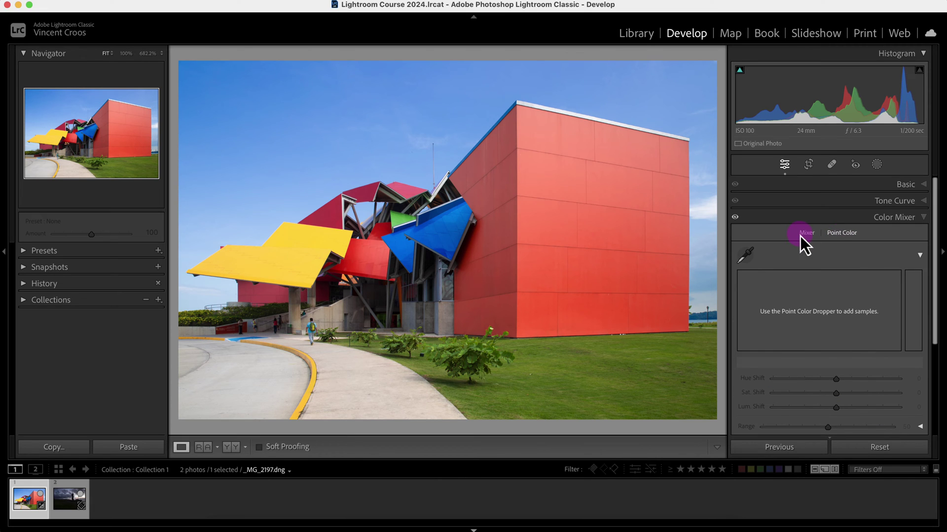
pyautogui.click(63, 508)
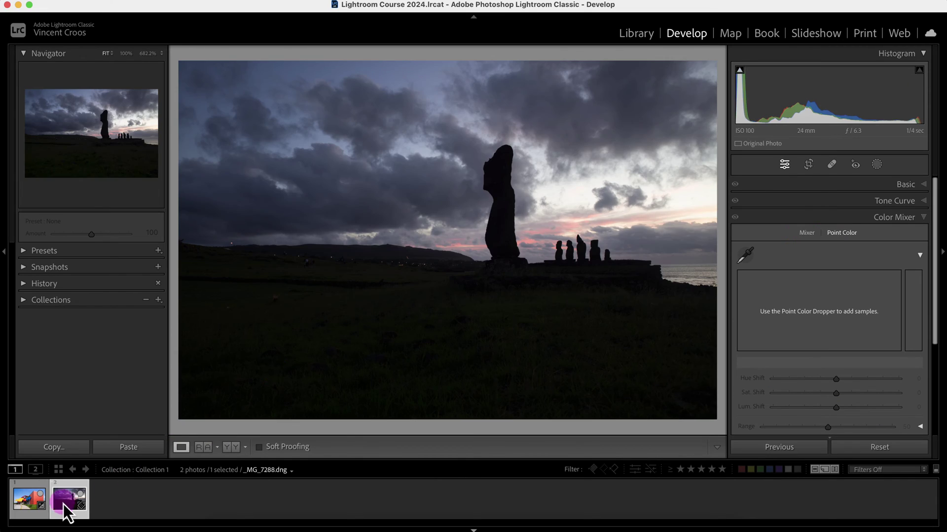
pyautogui.click(919, 187)
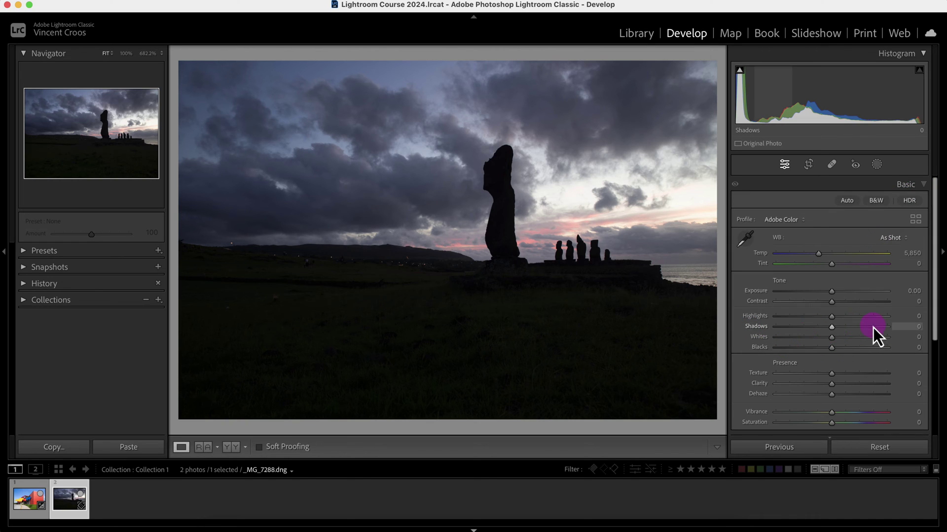
pyautogui.moveTo(831, 328); pyautogui.dragTo(904, 330)
pyautogui.click(922, 187)
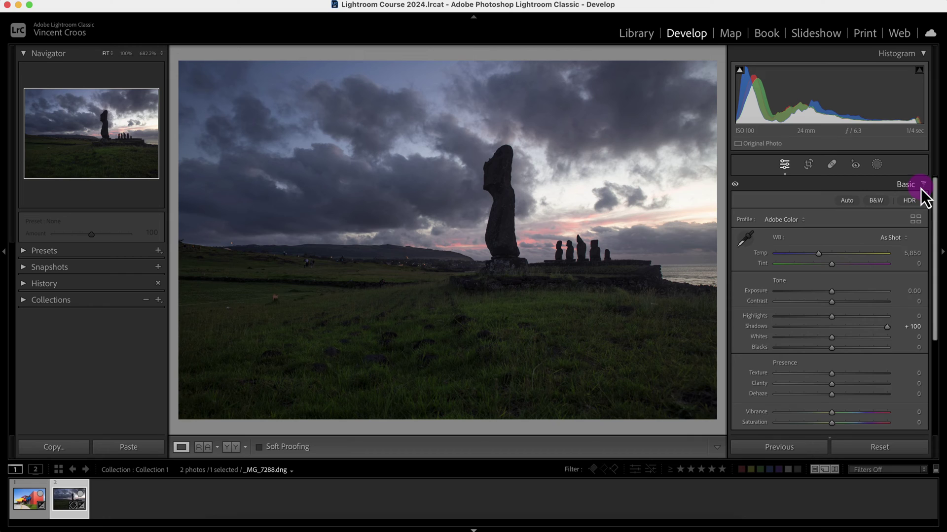
pyautogui.click(922, 215)
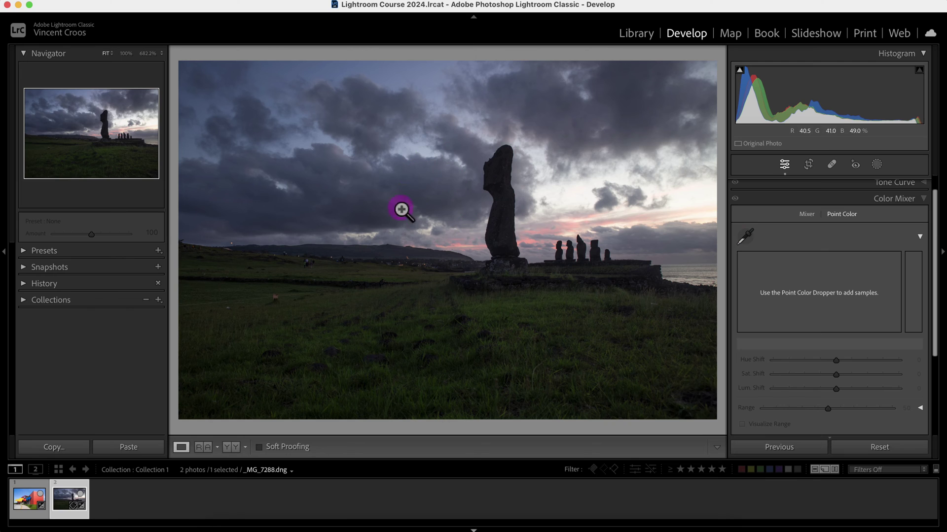
# Sample the pink sunset sky near the small statues as the Point Color target, replacing the first swatch
pyautogui.click(745, 236)
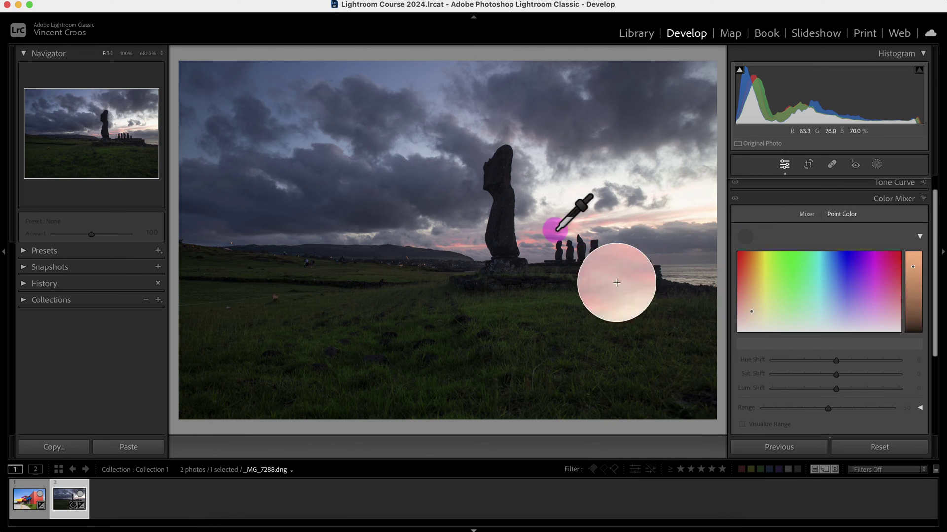
pyautogui.click(529, 243)
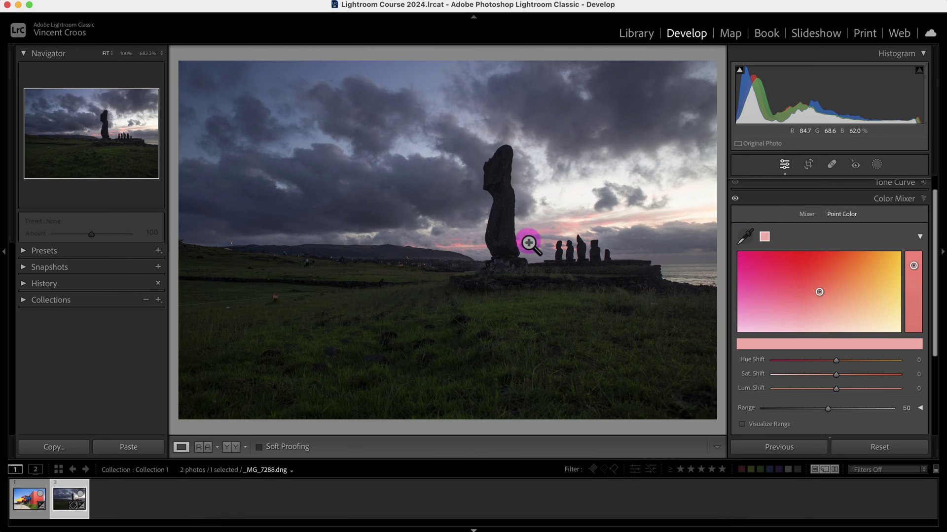
pyautogui.rightClick(766, 238)
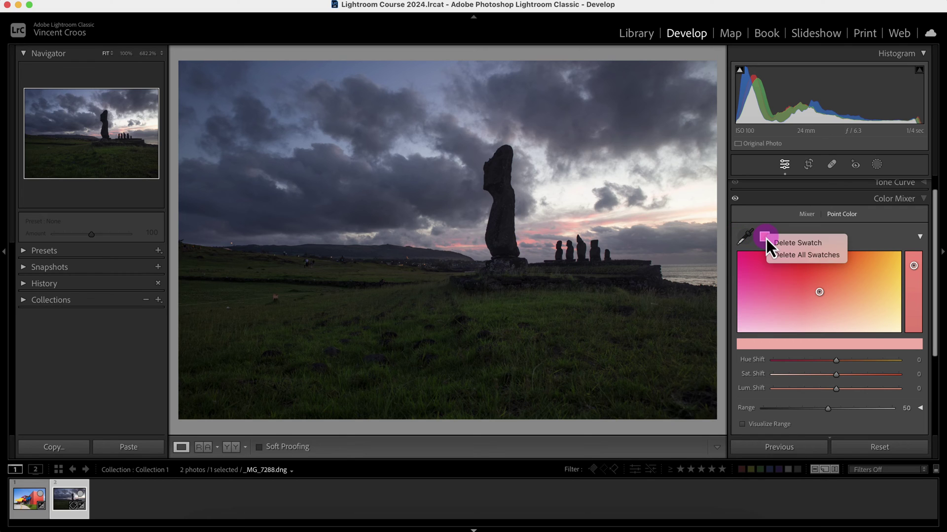
pyautogui.click(778, 244)
pyautogui.click(744, 238)
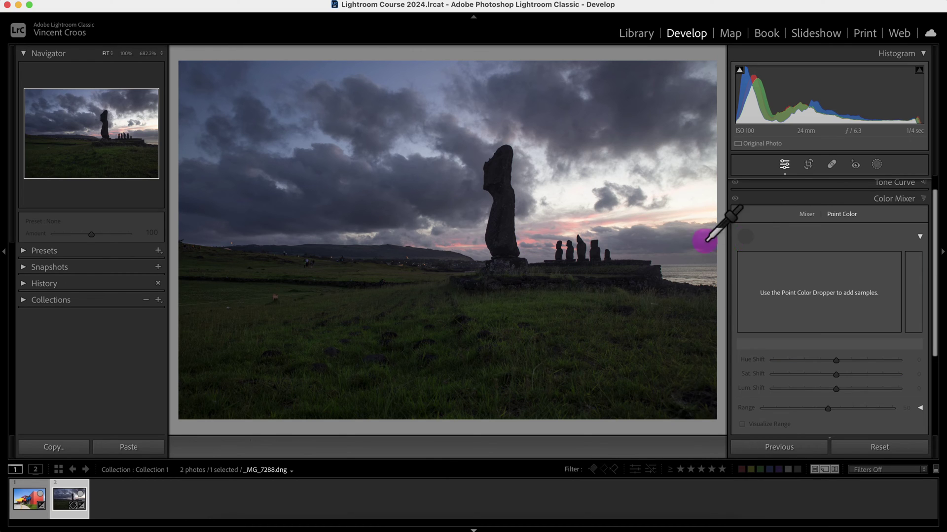
pyautogui.click(573, 227)
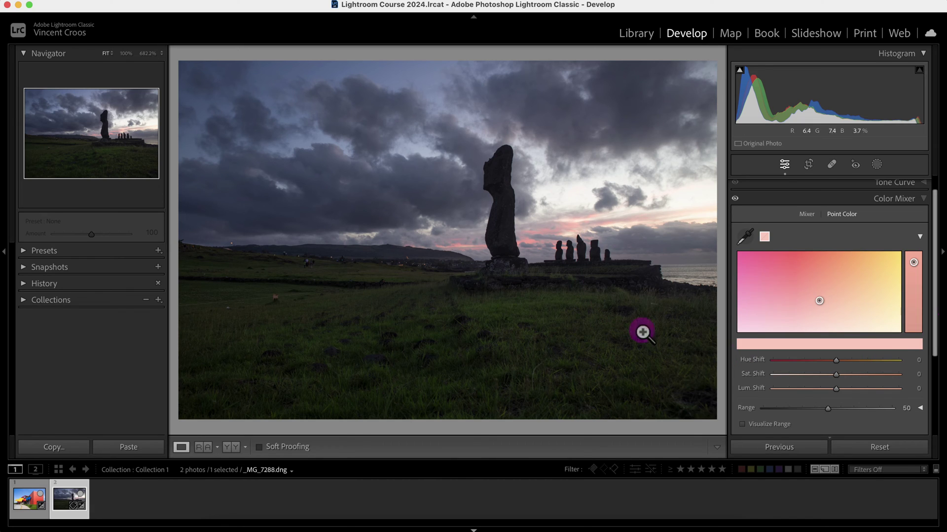
pyautogui.click(744, 238)
pyautogui.click(745, 238)
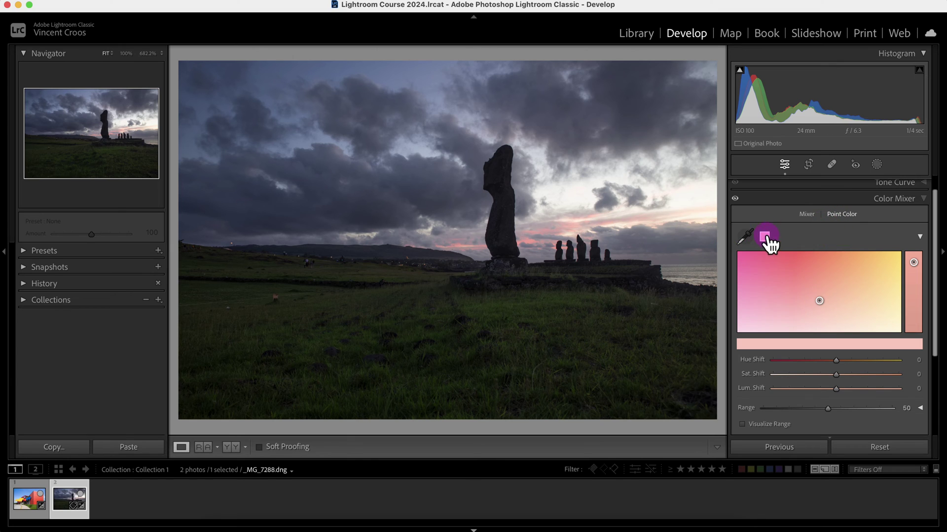
pyautogui.click(842, 362)
# Set the pink's Hue Shift to −6, Sat. Shift to +10, Lum. Shift to +3, and Range to 76
pyautogui.moveTo(836, 365)
pyautogui.mouseDown()
pyautogui.moveTo(846, 364)
pyautogui.moveTo(826, 363)
pyautogui.moveTo(836, 377)
pyautogui.moveTo(870, 377)
pyautogui.moveTo(841, 377)
pyautogui.moveTo(835, 392)
pyautogui.moveTo(861, 392)
pyautogui.moveTo(817, 392)
pyautogui.moveTo(837, 390)
pyautogui.mouseUp()
pyautogui.click(836, 375)
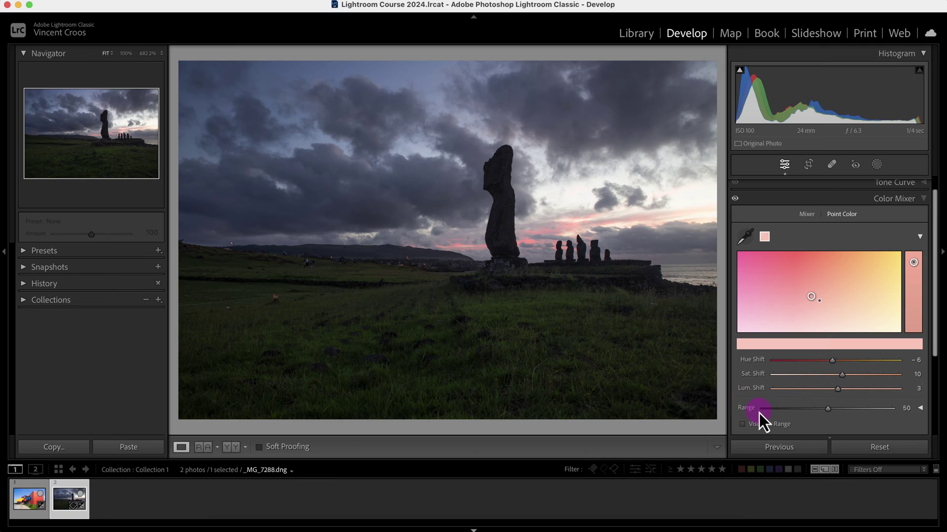
pyautogui.moveTo(747, 410); pyautogui.dragTo(878, 412)
# Expand the pink's range options and widen its Hue Range to 24–74
pyautogui.click(920, 408)
pyautogui.scroll(-2, 883, 414)
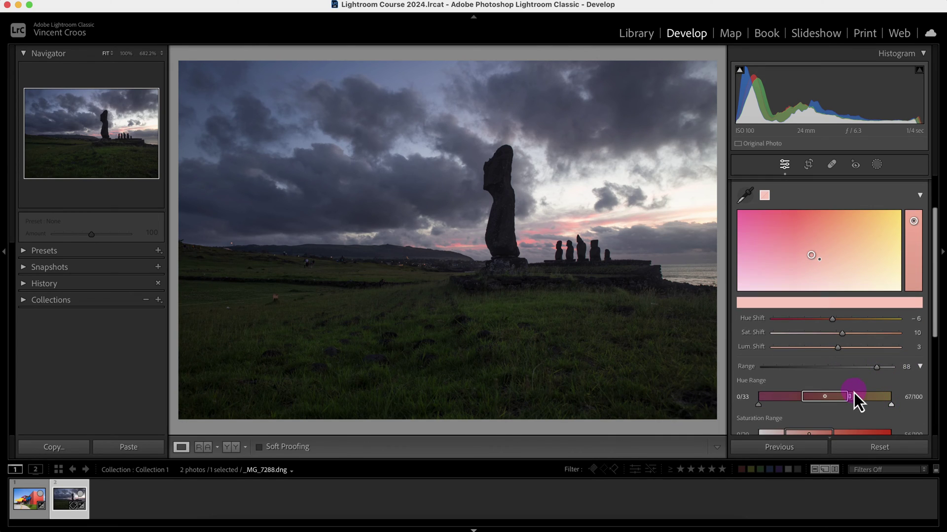
pyautogui.moveTo(852, 397); pyautogui.dragTo(863, 399)
pyautogui.moveTo(802, 400); pyautogui.dragTo(848, 416)
pyautogui.scroll(-1, 878, 404)
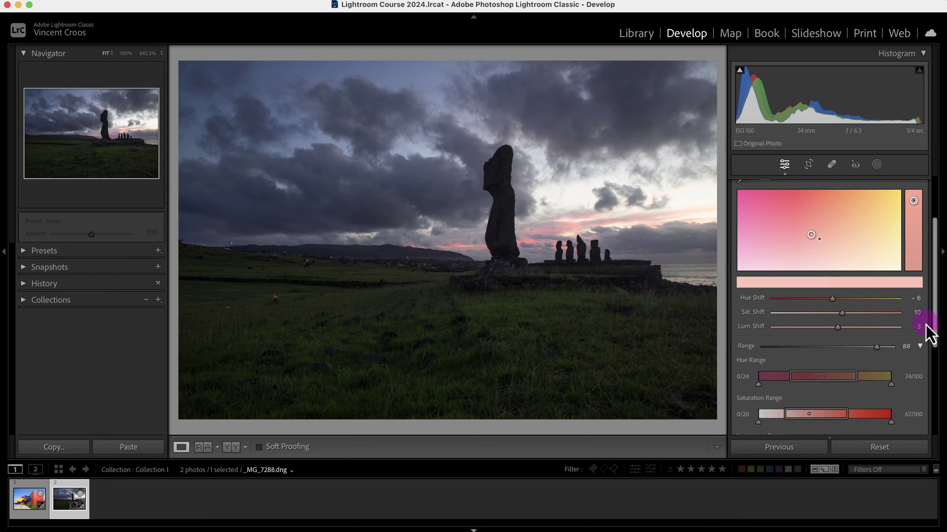
pyautogui.scroll(-1, 936, 339)
pyautogui.scroll(-2, 937, 341)
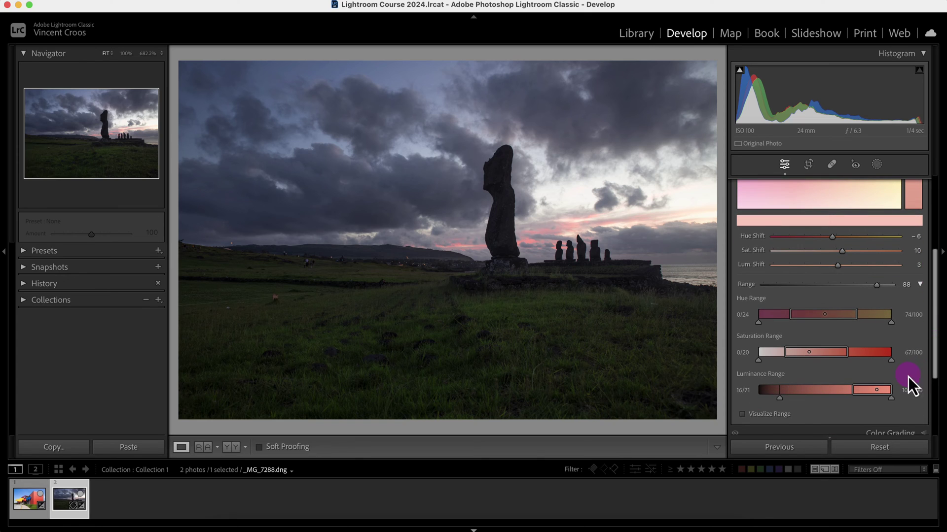
# With Visualize Range on, widen the pink selection to saturation 10–87, extended luminance, and hue 17–82
pyautogui.click(743, 416)
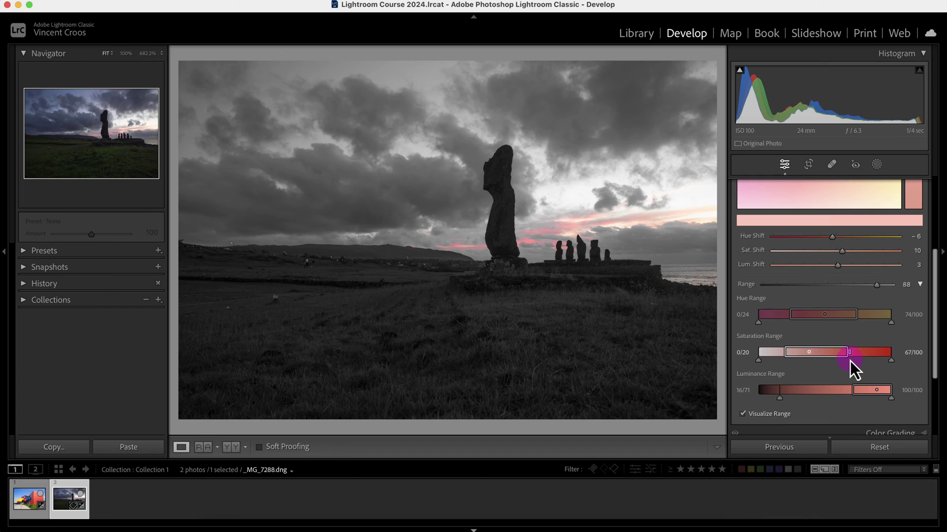
pyautogui.moveTo(850, 354); pyautogui.dragTo(874, 352)
pyautogui.moveTo(782, 352); pyautogui.dragTo(770, 353)
pyautogui.moveTo(851, 398); pyautogui.dragTo(818, 430)
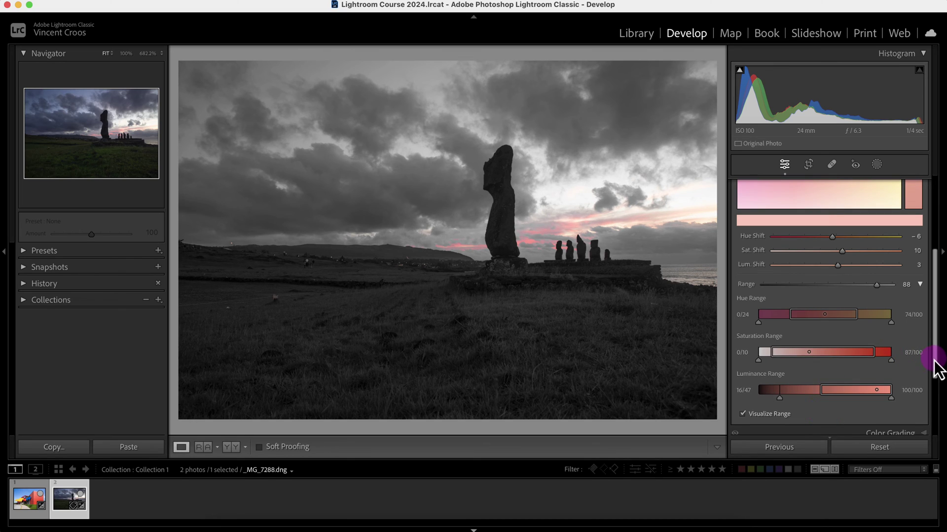
pyautogui.moveTo(937, 368); pyautogui.dragTo(866, 332)
pyautogui.moveTo(792, 397); pyautogui.dragTo(779, 409)
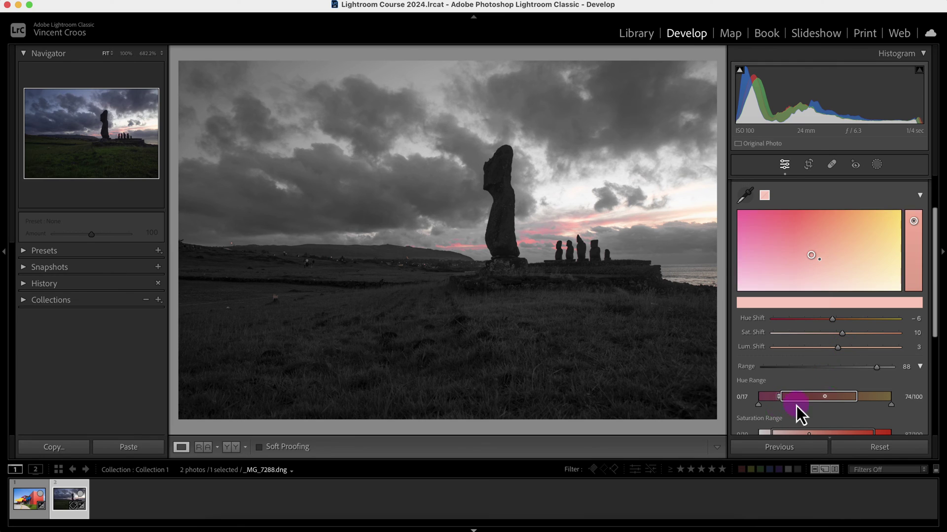
pyautogui.moveTo(856, 400); pyautogui.dragTo(869, 419)
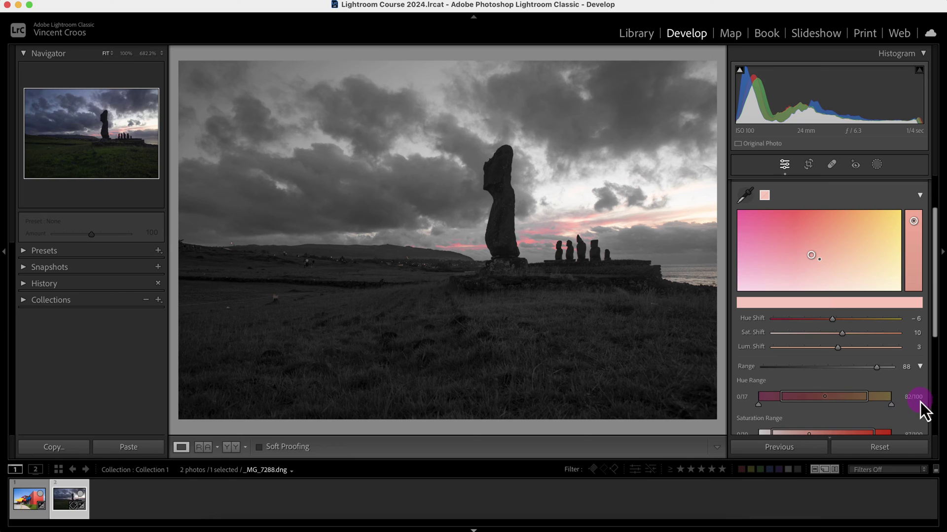
# Collapse the range controls, set the pink's overall Range to 97, and turn Visualize Range off
pyautogui.click(920, 367)
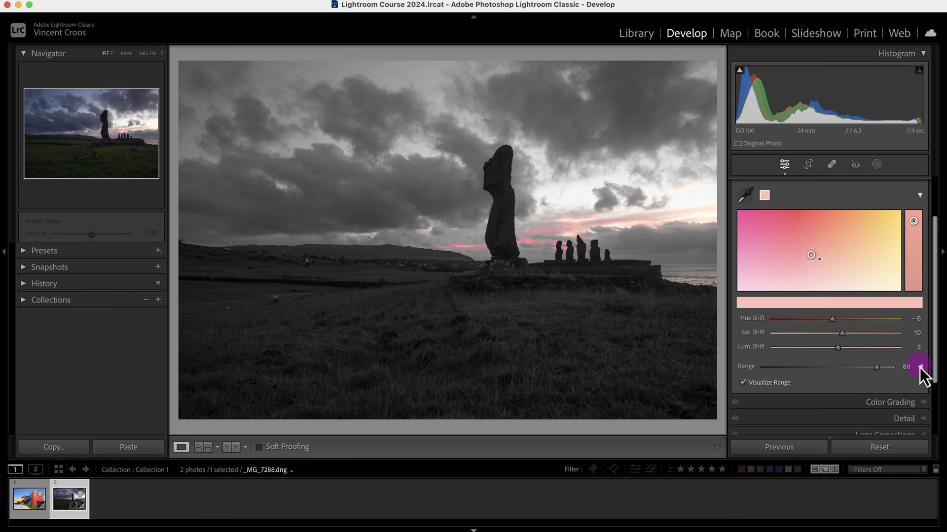
pyautogui.click(884, 368)
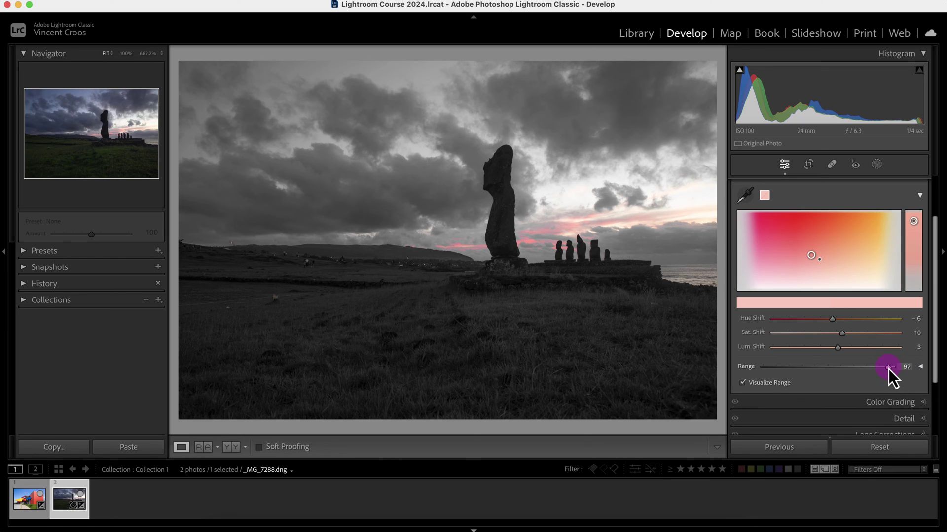
pyautogui.click(743, 383)
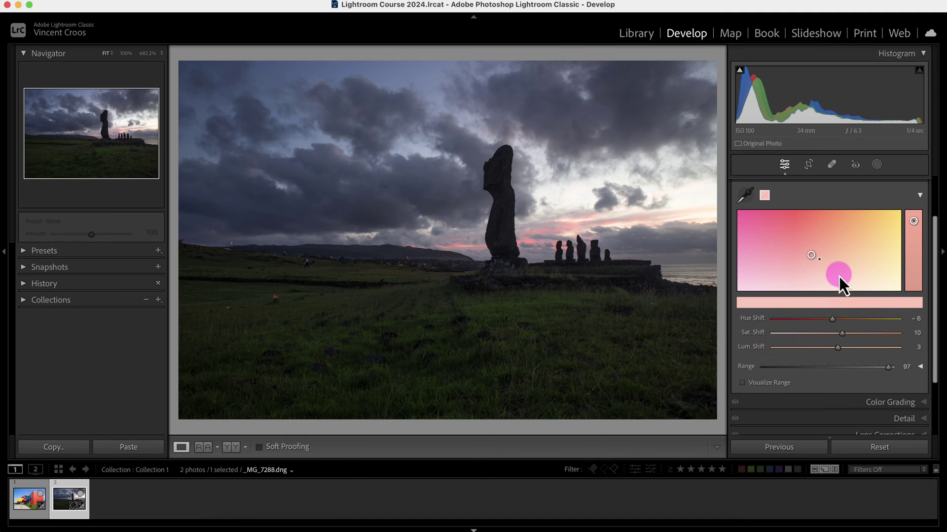
# Try desaturating and darkening the pink, reset Lum. Shift to 0, then set Hue Shift +12 and Sat. Shift +24
pyautogui.moveTo(812, 258)
pyautogui.mouseDown()
pyautogui.moveTo(840, 262)
pyautogui.moveTo(809, 276)
pyautogui.moveTo(794, 255)
pyautogui.moveTo(824, 258)
pyautogui.moveTo(823, 248)
pyautogui.mouseUp()
pyautogui.moveTo(915, 220)
pyautogui.mouseDown()
pyautogui.moveTo(917, 276)
pyautogui.moveTo(915, 220)
pyautogui.moveTo(916, 231)
pyautogui.mouseUp()
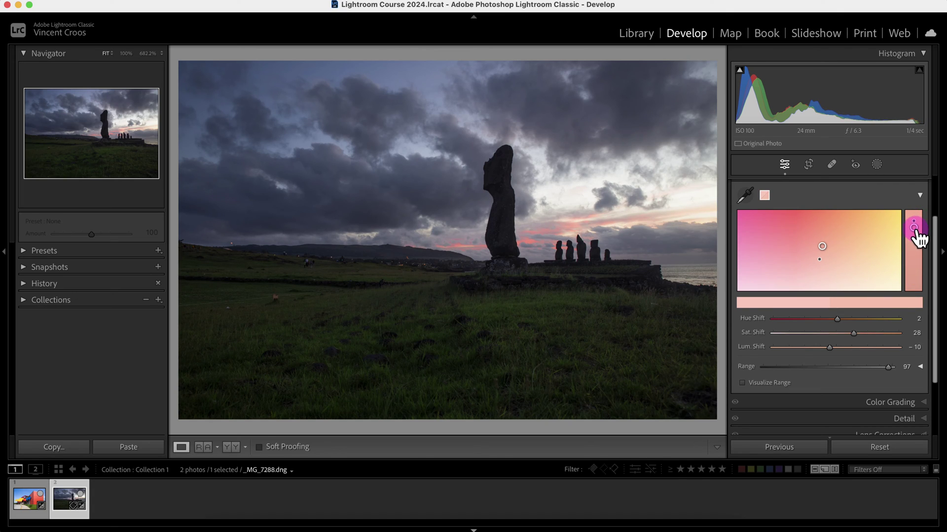
pyautogui.doubleClick(830, 348)
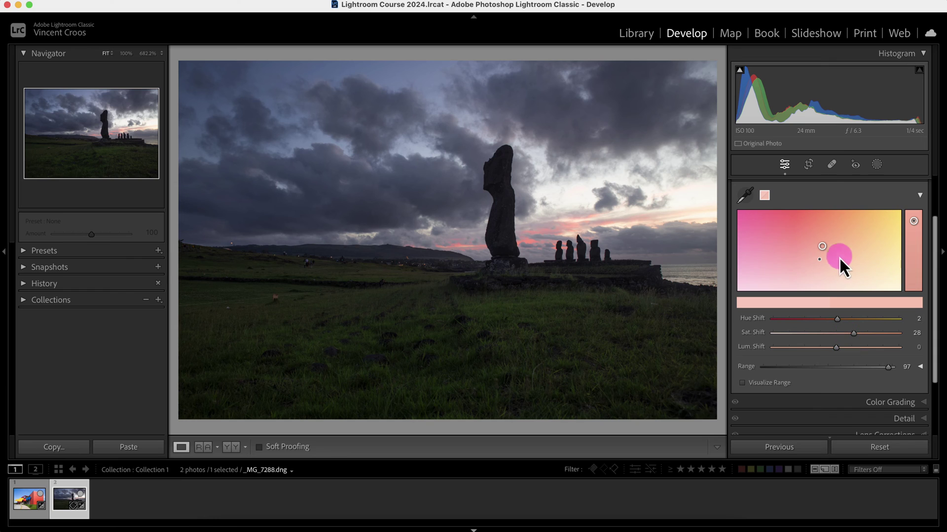
pyautogui.moveTo(822, 246)
pyautogui.mouseDown()
pyautogui.moveTo(834, 245)
pyautogui.moveTo(821, 247)
pyautogui.moveTo(831, 265)
pyautogui.moveTo(834, 255)
pyautogui.moveTo(801, 250)
pyautogui.moveTo(847, 253)
pyautogui.moveTo(835, 247)
pyautogui.mouseUp()
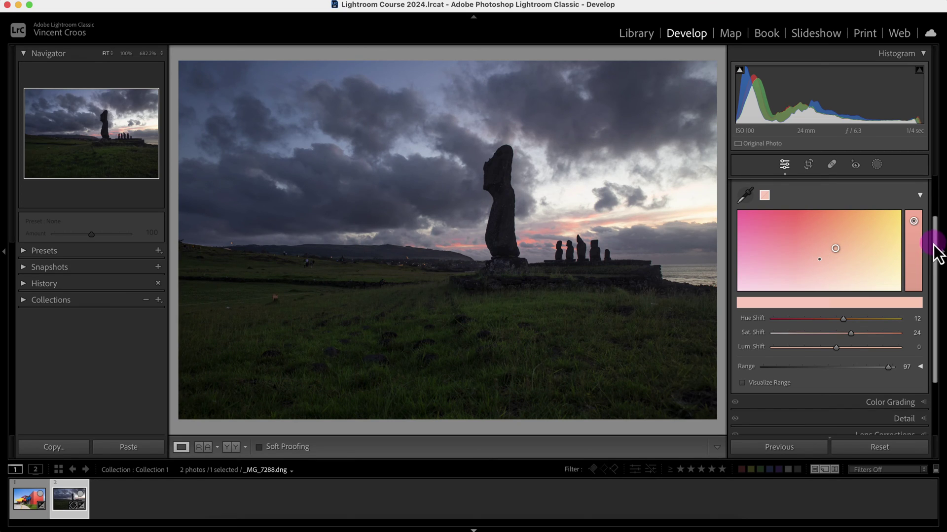
pyautogui.scroll(2, 932, 249)
# Set the pink sky to Sat. Shift 63 and Hue Shift 46, toggling the Color Mixer to compare before and after
pyautogui.click(735, 202)
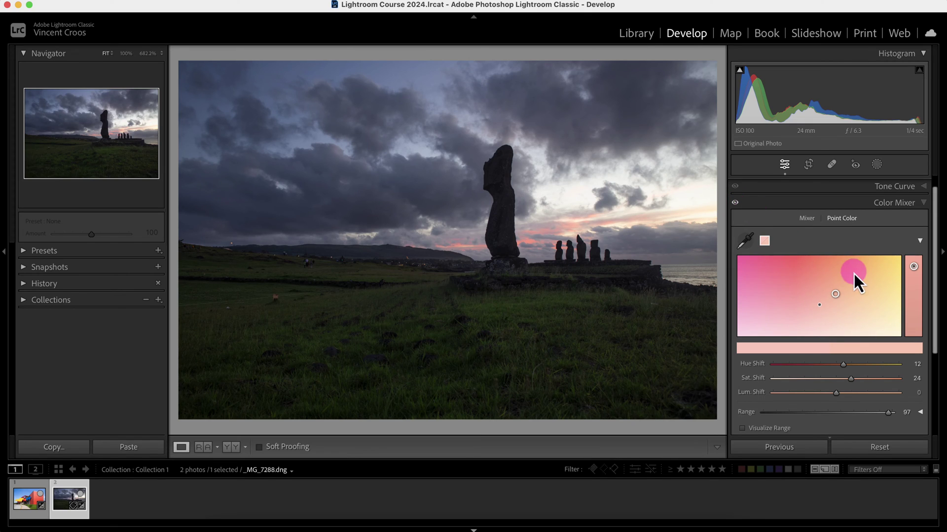
pyautogui.moveTo(834, 284); pyautogui.dragTo(832, 280)
pyautogui.click(735, 203)
pyautogui.click(735, 203)
pyautogui.click(735, 203)
pyautogui.click(736, 203)
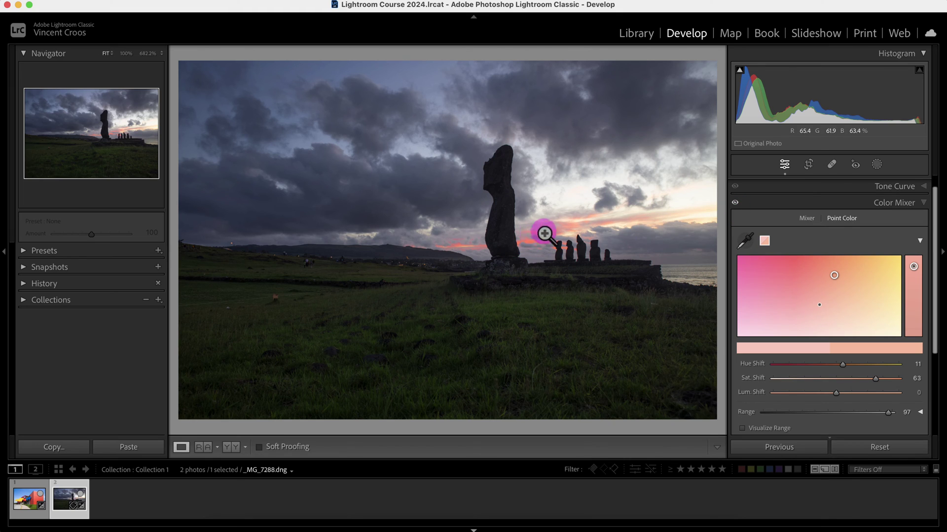
pyautogui.moveTo(850, 373)
pyautogui.mouseDown()
pyautogui.moveTo(841, 368)
pyautogui.moveTo(865, 368)
pyautogui.mouseUp()
pyautogui.moveTo(936, 302); pyautogui.dragTo(936, 271)
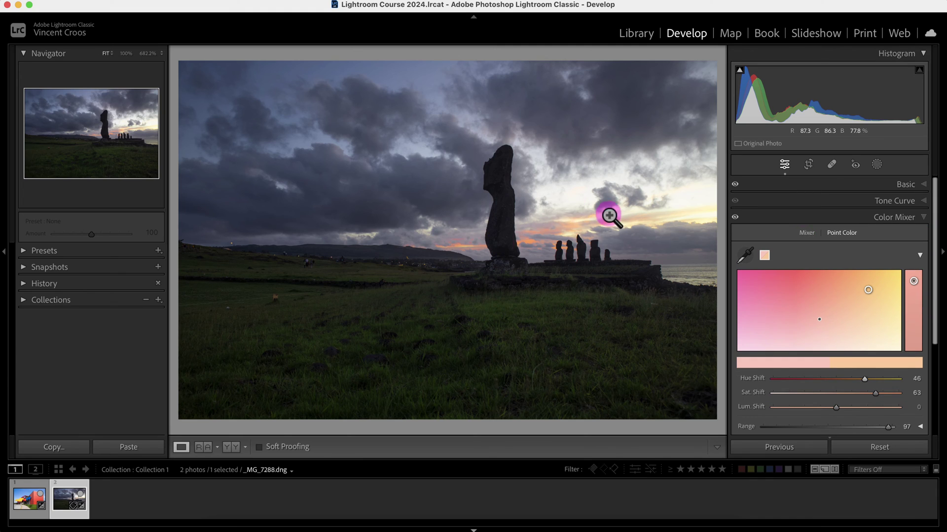
pyautogui.click(747, 257)
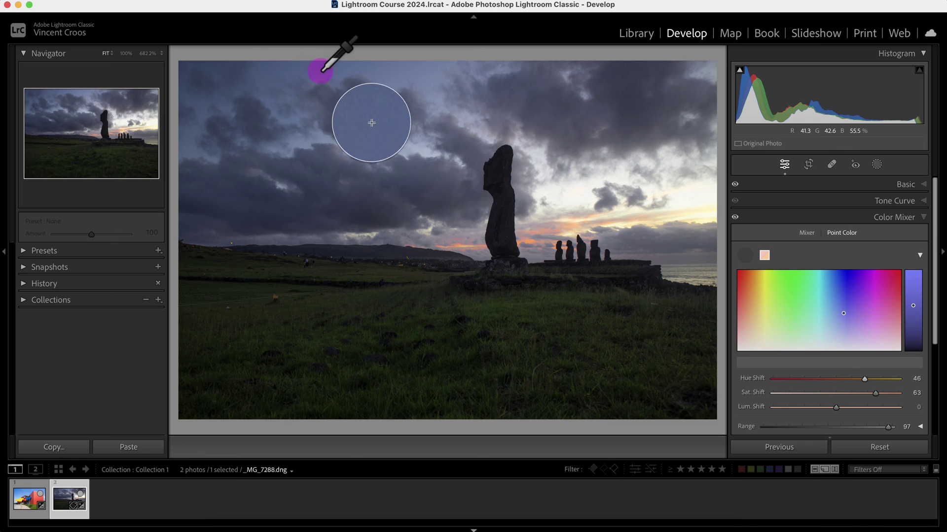
# Sample the blue clouds at upper left and shift them to Hue 29, Saturation 43
pyautogui.click(267, 85)
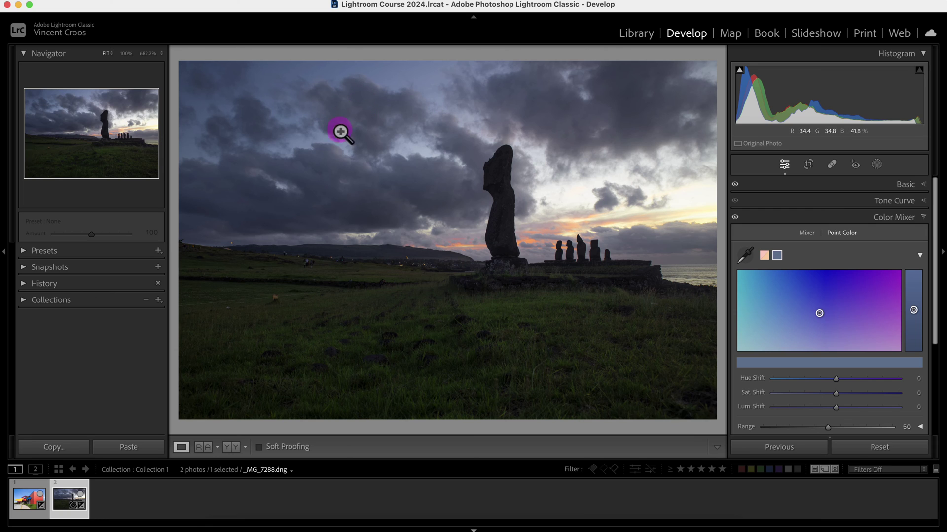
pyautogui.moveTo(819, 314)
pyautogui.mouseDown()
pyautogui.moveTo(862, 292)
pyautogui.moveTo(841, 292)
pyautogui.moveTo(854, 296)
pyautogui.mouseUp()
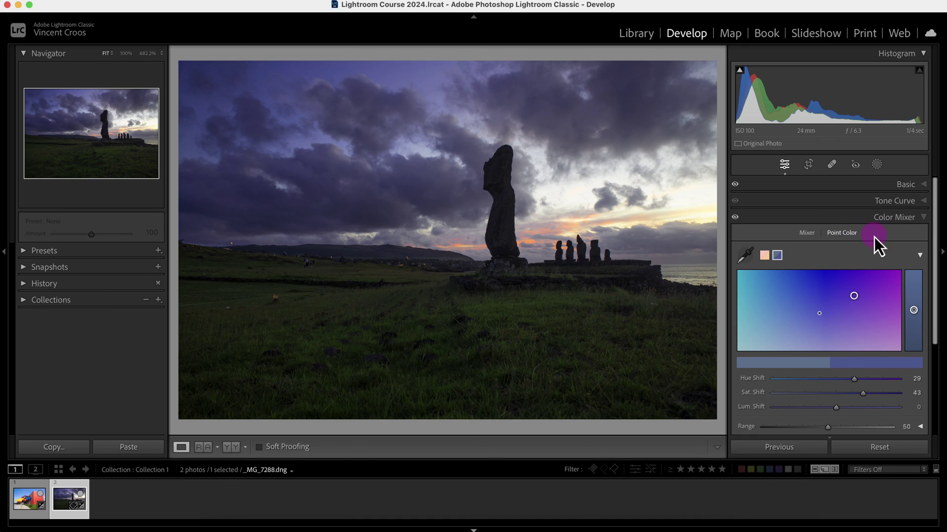
pyautogui.click(735, 217)
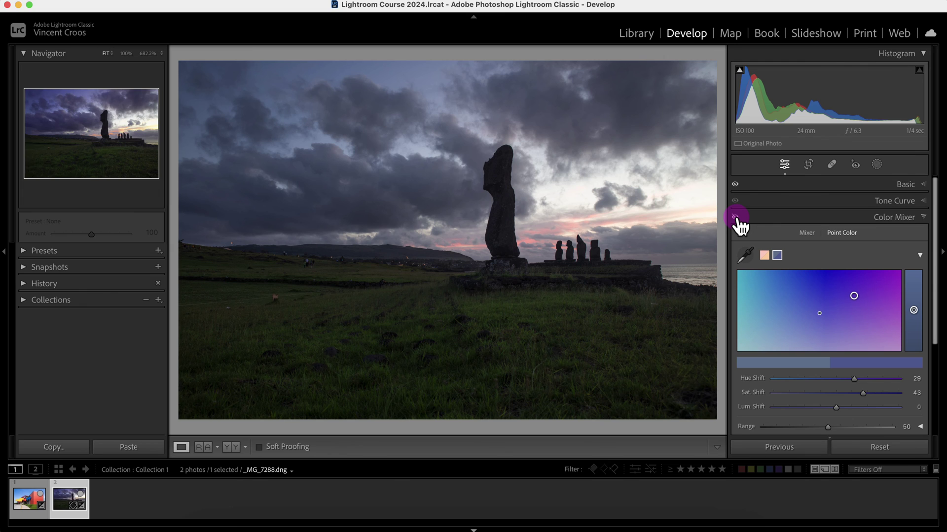
pyautogui.click(735, 217)
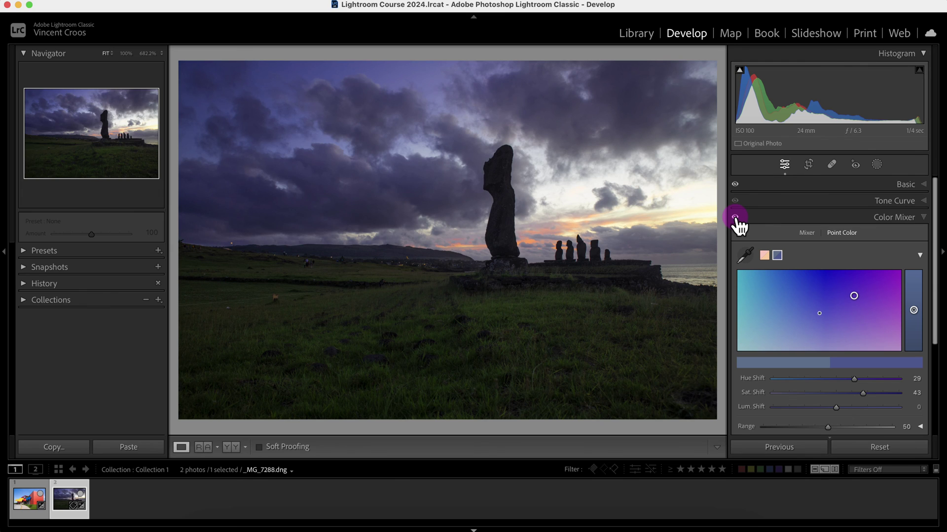